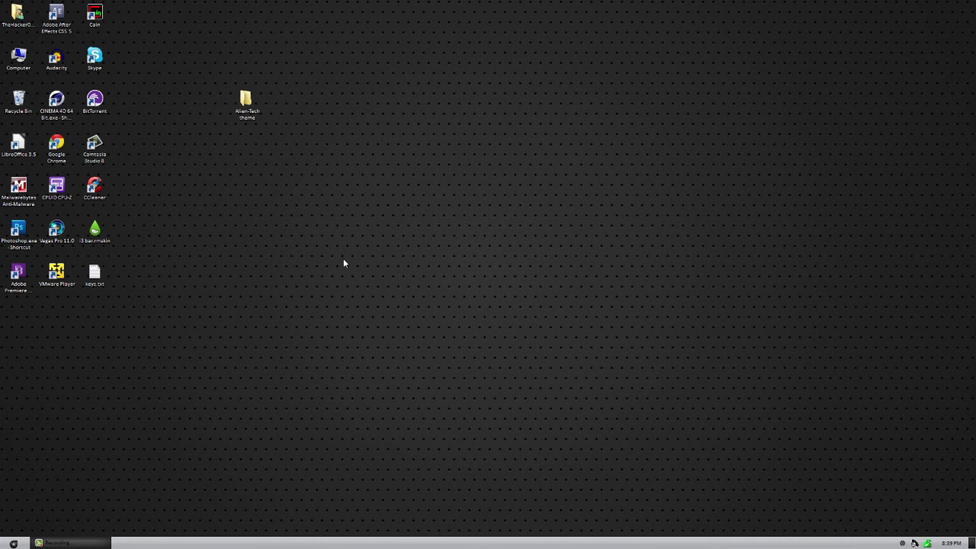
Open the Alien-Tech folder from the desktop to show its fonts, Theme files and tools
{"action": "double_click", "coordinate": [260, 114]}
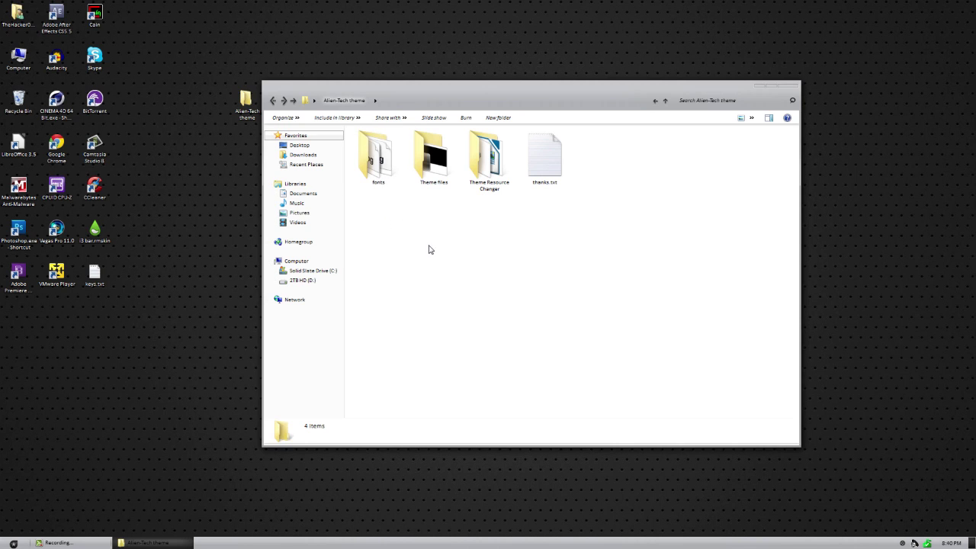
{"action": "left_click_drag", "start_coordinate": [602, 226], "coordinate": [622, 203]}
{"action": "double_click", "coordinate": [376, 180]}
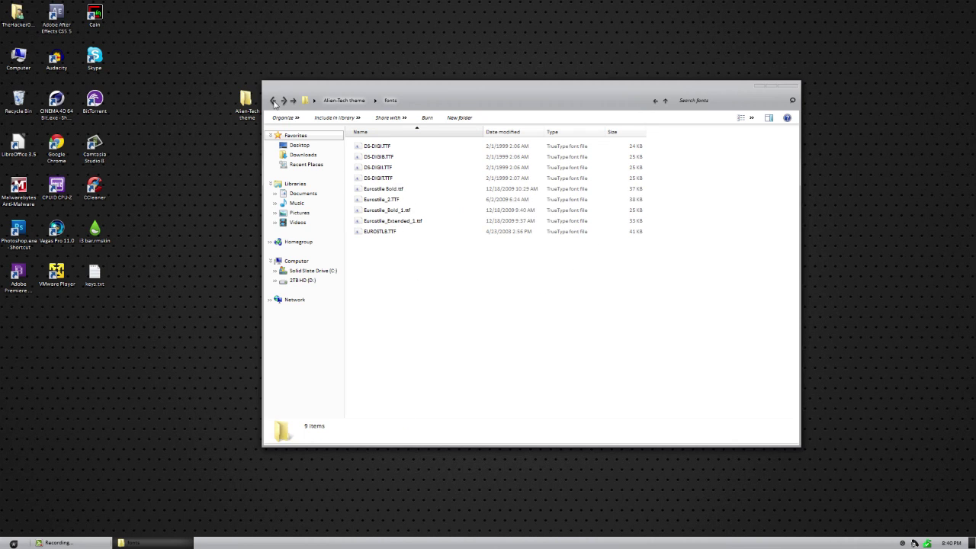
{"action": "left_click", "coordinate": [273, 100]}
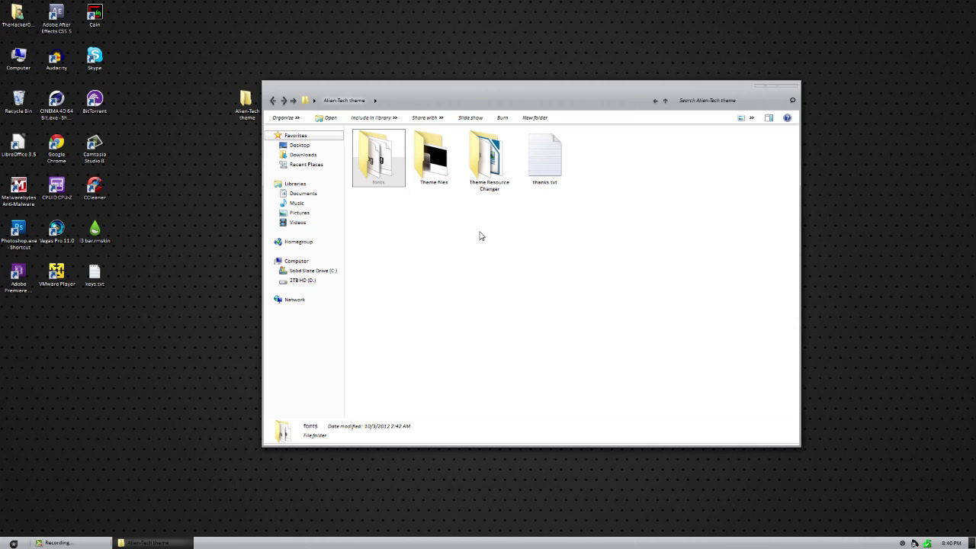
{"action": "mouse_move", "coordinate": [497, 192]}
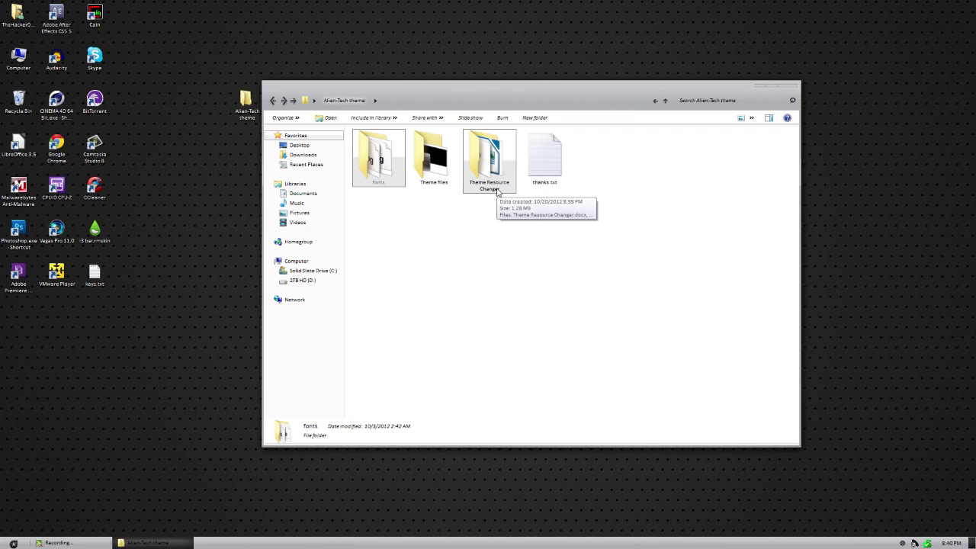
{"action": "double_click", "coordinate": [497, 191]}
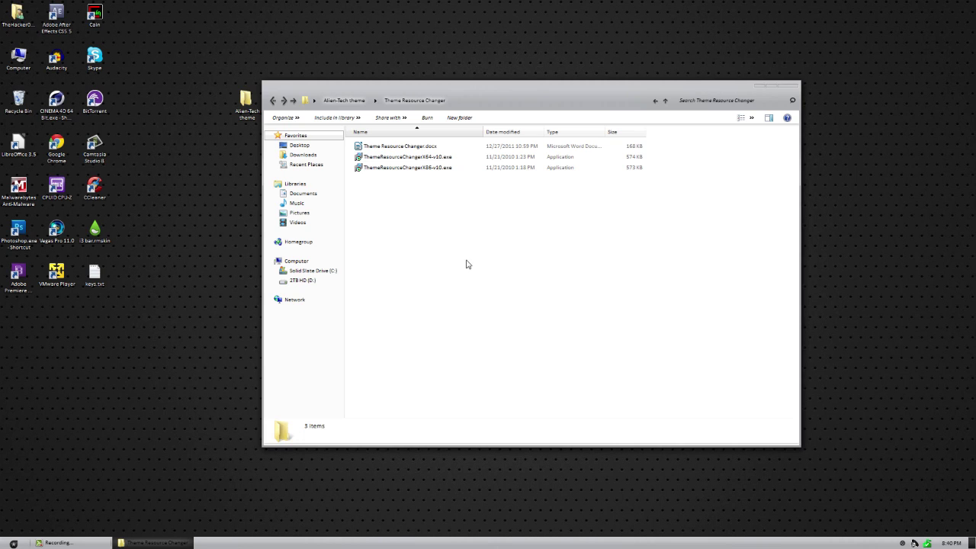
{"action": "left_click", "coordinate": [274, 100]}
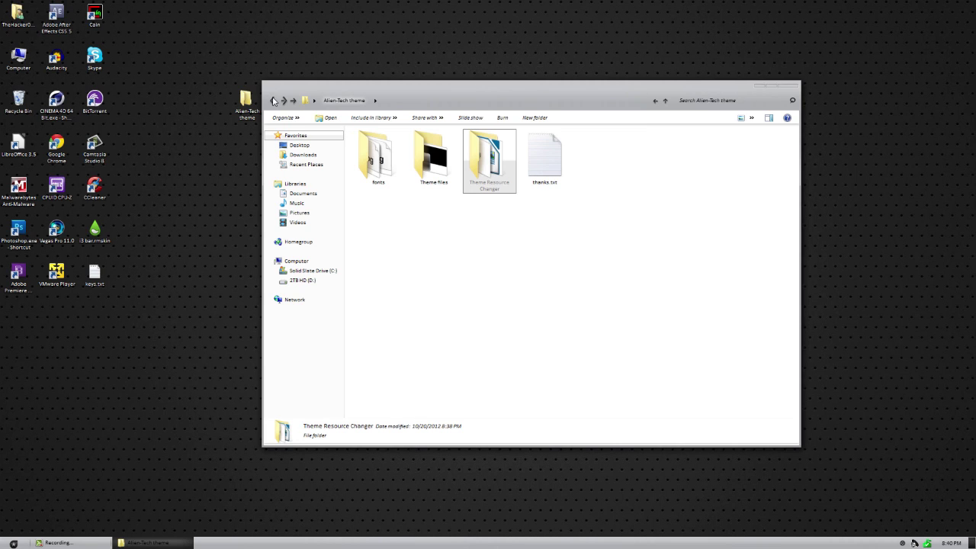
{"action": "right_click", "coordinate": [313, 282]}
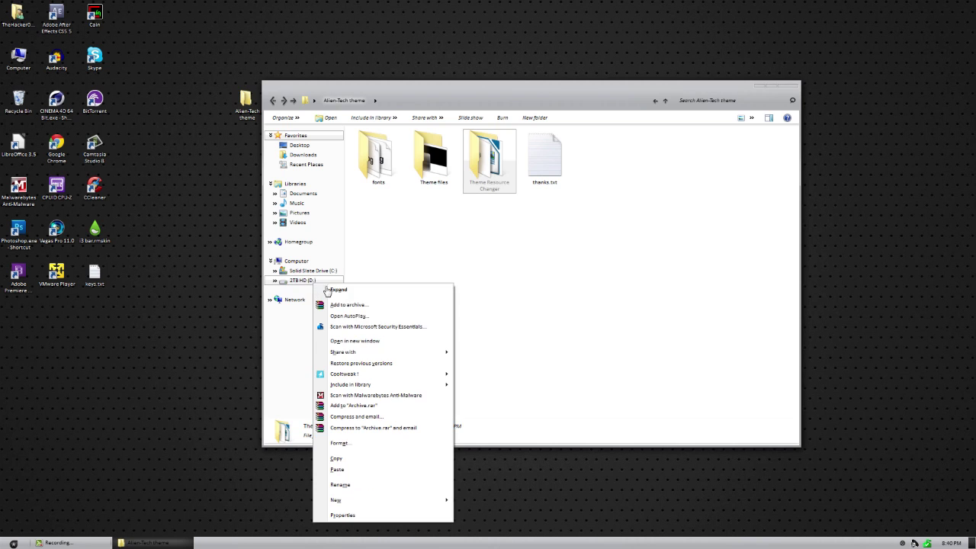
{"action": "left_click", "coordinate": [355, 341]}
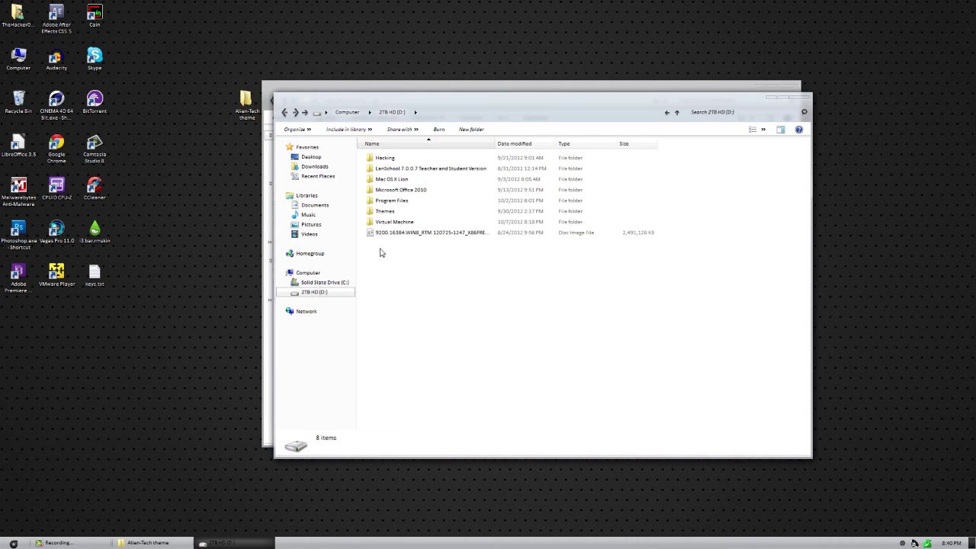
{"action": "left_click", "coordinate": [392, 212]}
{"action": "double_click", "coordinate": [393, 212]}
{"action": "double_click", "coordinate": [393, 179]}
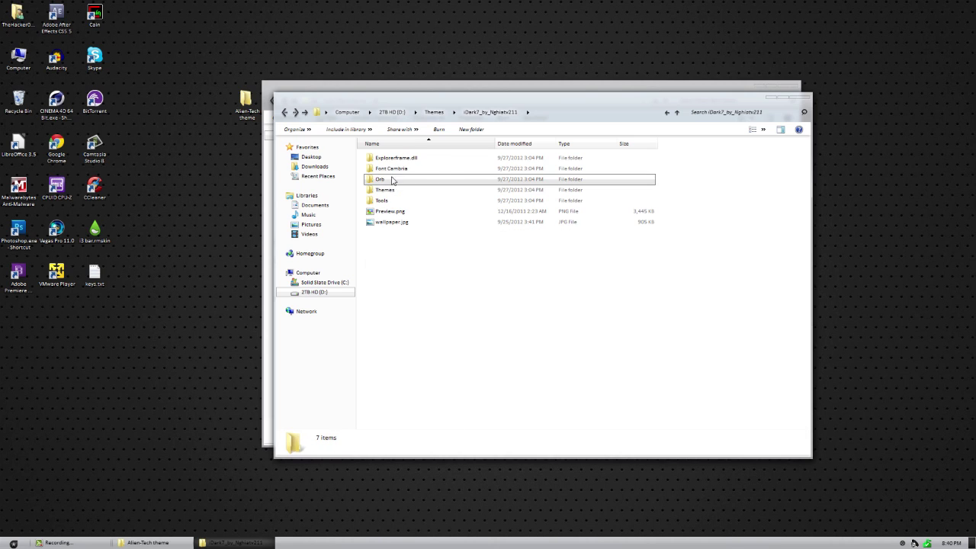
{"action": "left_click", "coordinate": [402, 160]}
{"action": "double_click", "coordinate": [402, 162]}
{"action": "left_click", "coordinate": [400, 168]}
{"action": "double_click", "coordinate": [400, 168]}
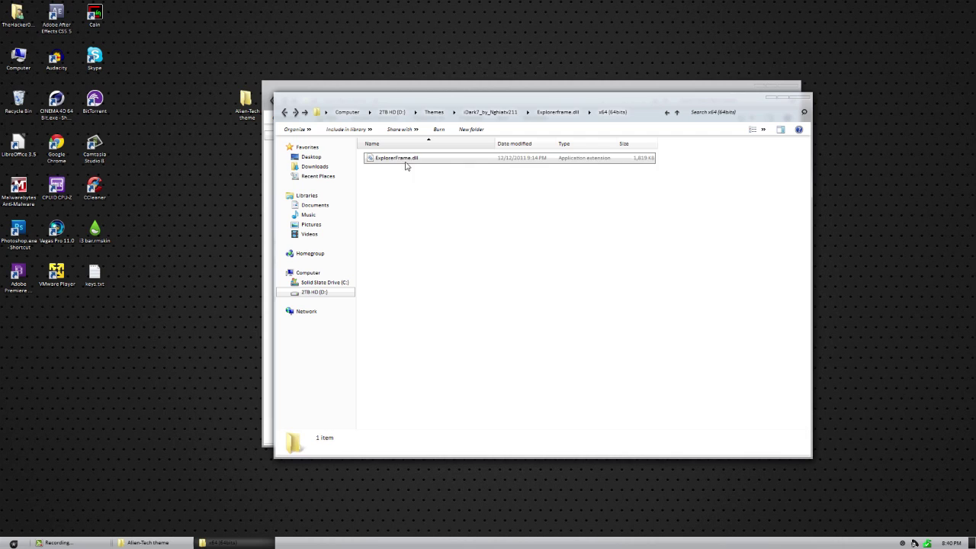
{"action": "left_click", "coordinate": [425, 164]}
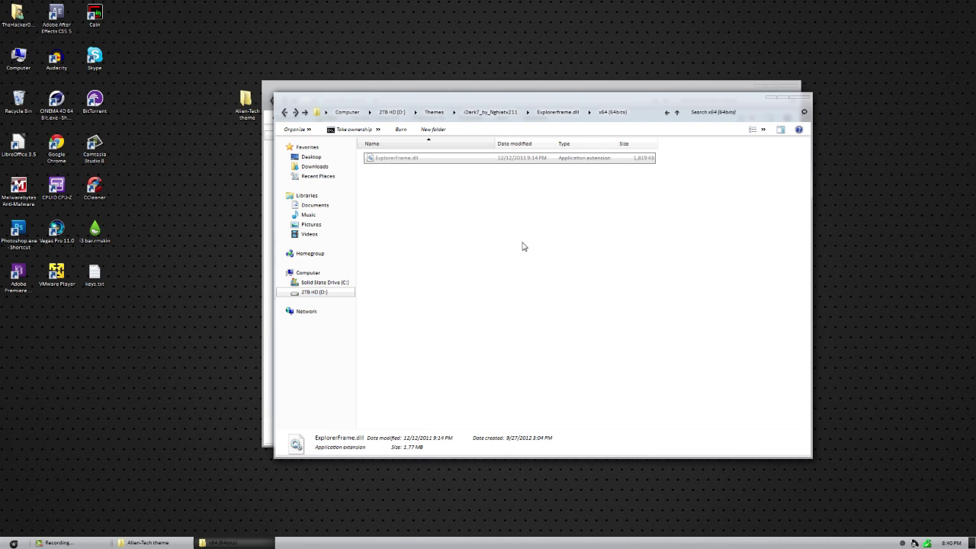
{"action": "left_click", "coordinate": [806, 98]}
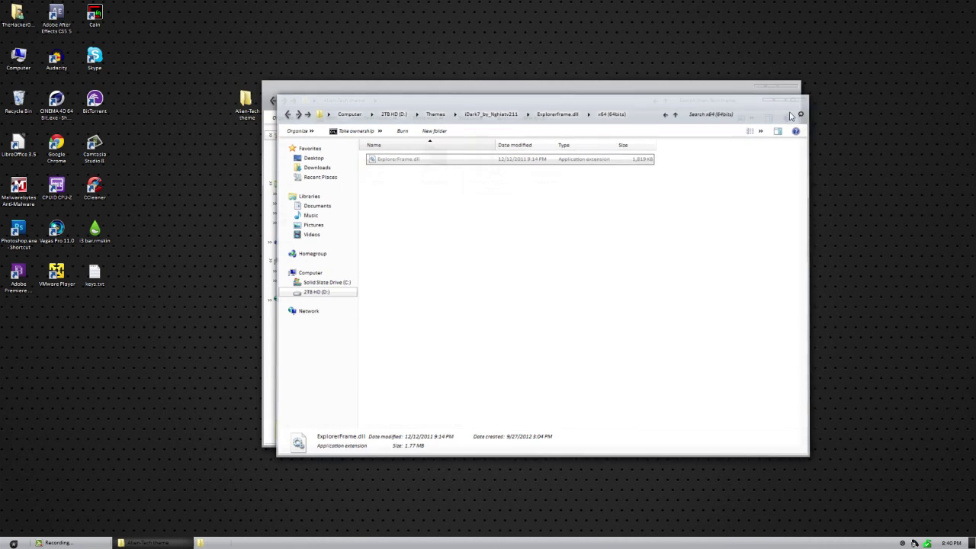
{"action": "double_click", "coordinate": [446, 189]}
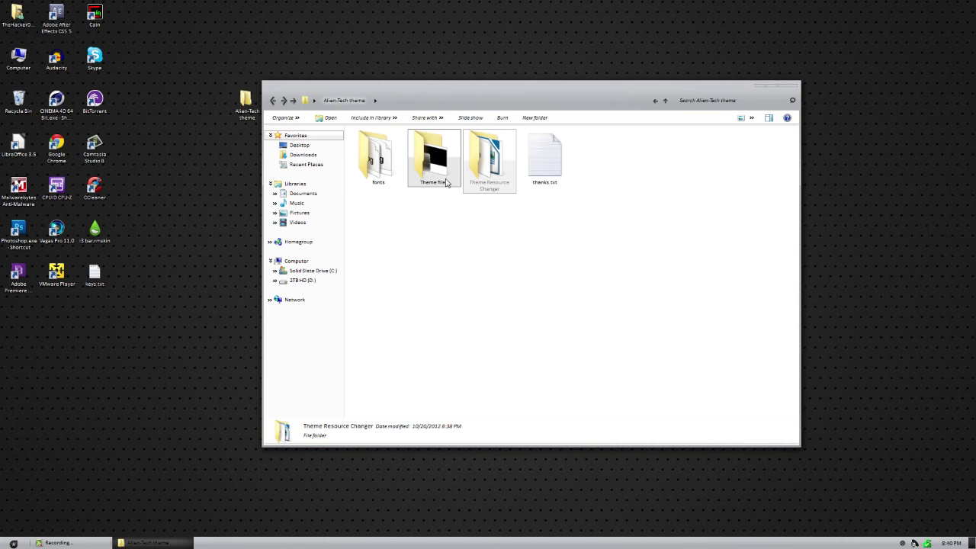
{"action": "double_click", "coordinate": [375, 146]}
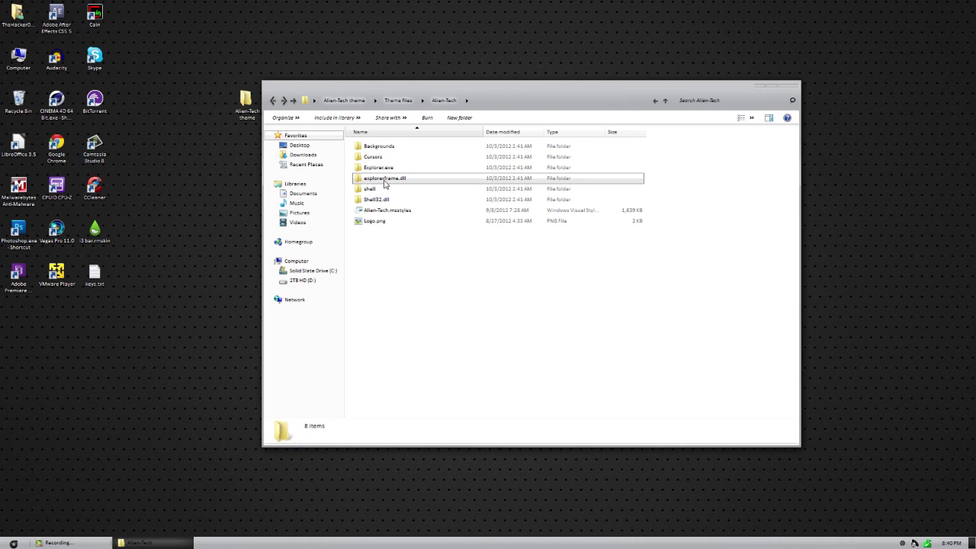
{"action": "double_click", "coordinate": [391, 178]}
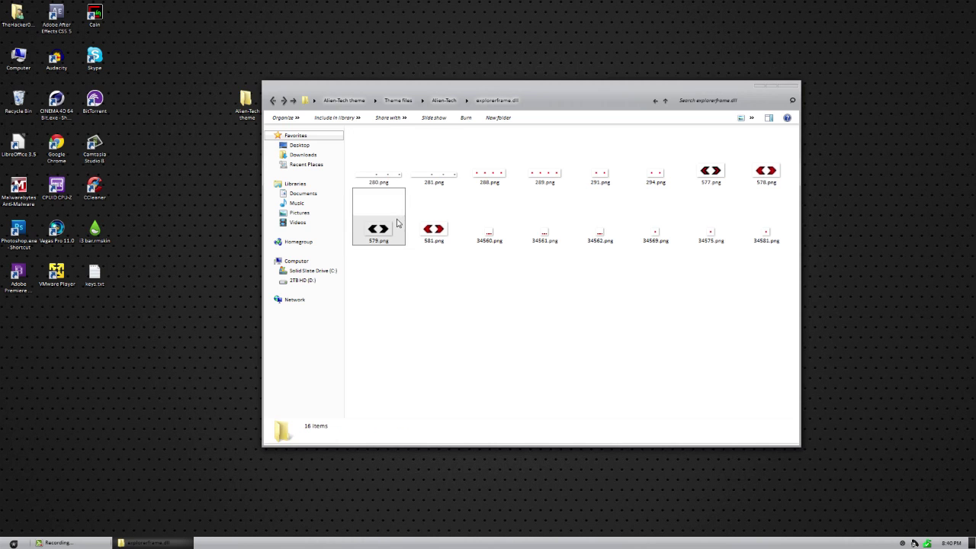
{"action": "double_click", "coordinate": [693, 164]}
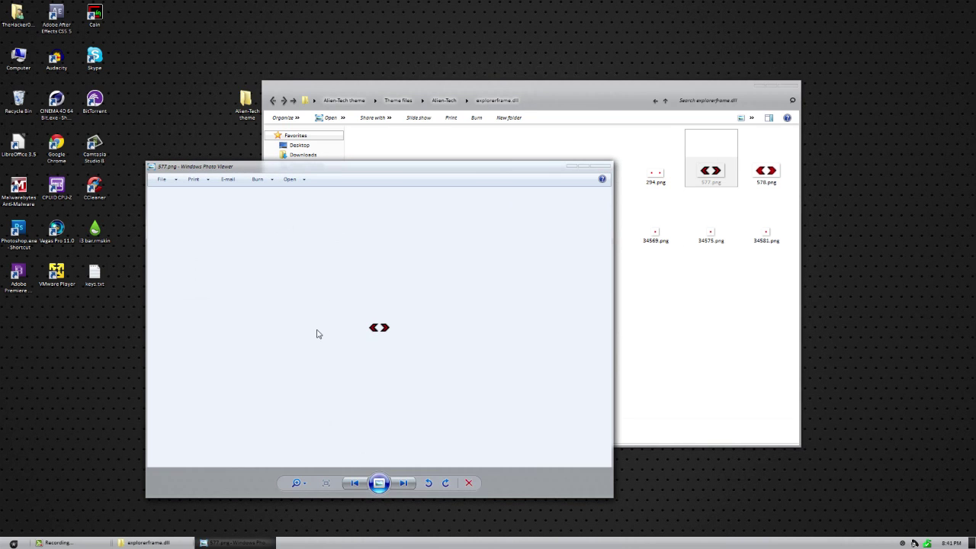
{"action": "left_click", "coordinate": [601, 166]}
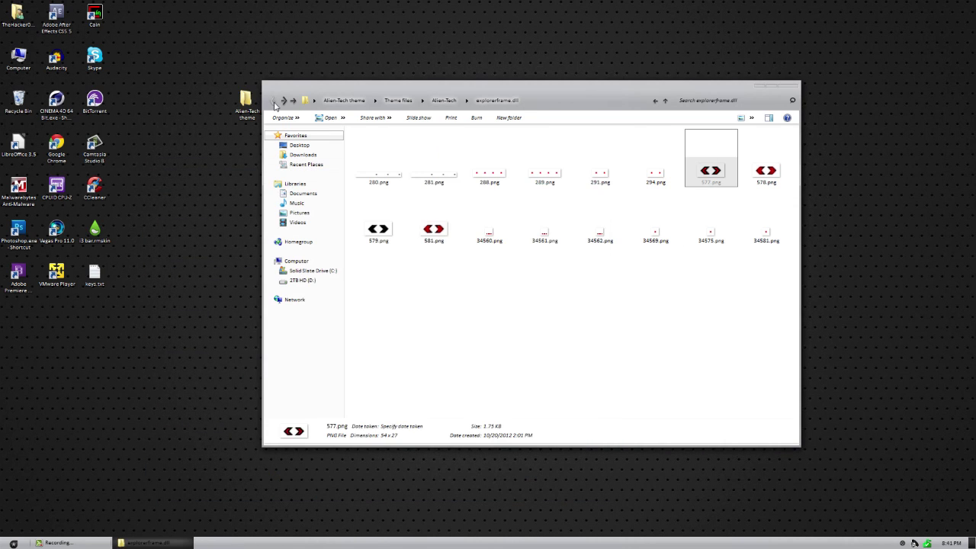
{"action": "left_click", "coordinate": [274, 102]}
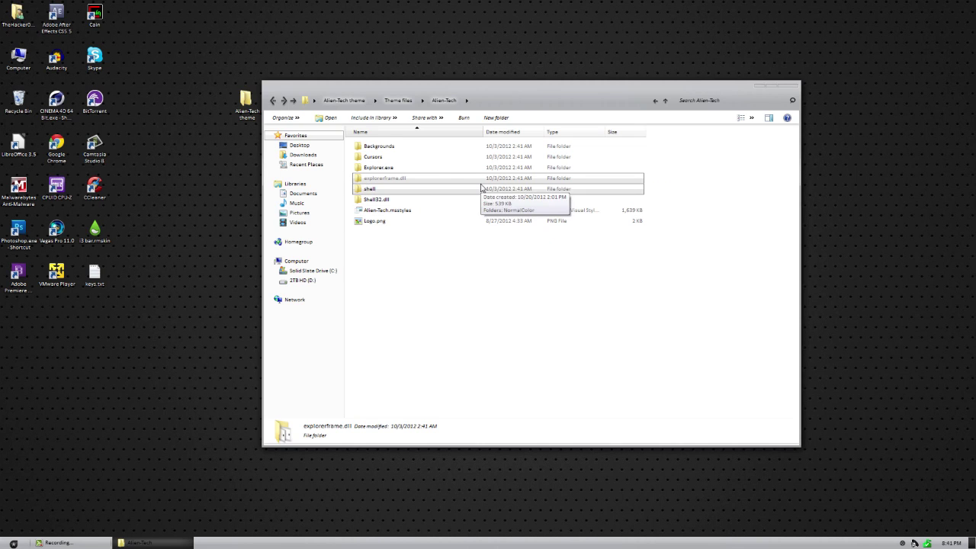
{"action": "left_click", "coordinate": [272, 101]}
{"action": "left_click", "coordinate": [271, 102]}
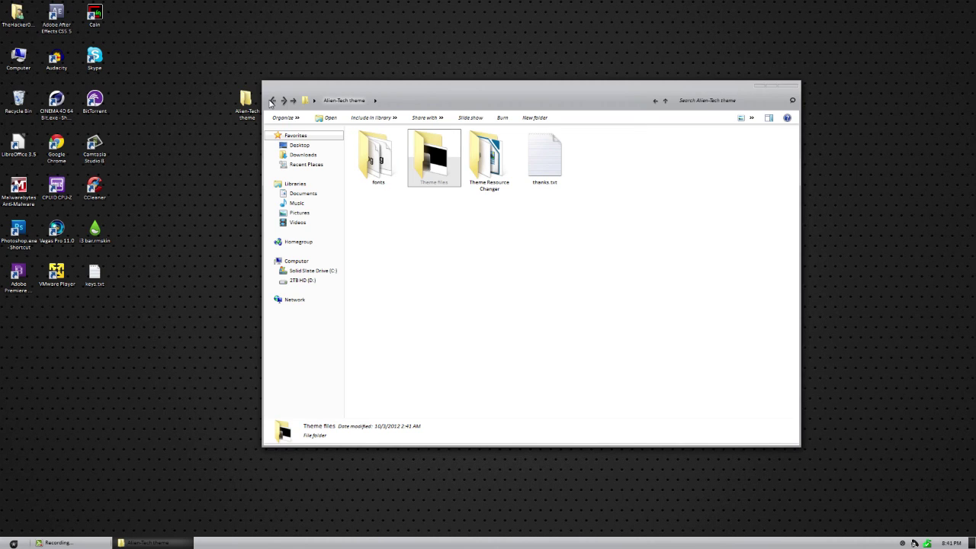
{"action": "left_click", "coordinate": [435, 282]}
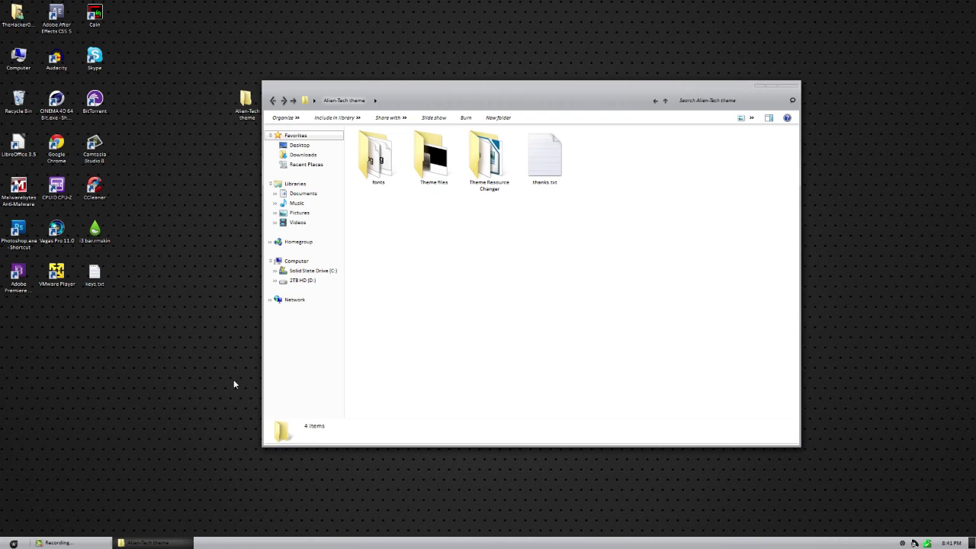
Open Computer's Properties from the Start menu and place the System window beside the theme folder
{"action": "left_click", "coordinate": [13, 544]}
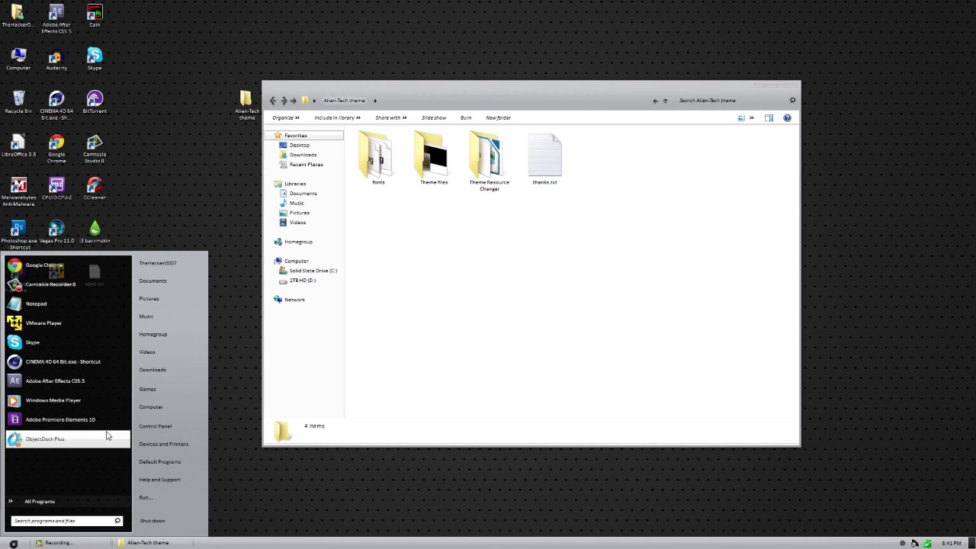
{"action": "right_click", "coordinate": [145, 405]}
{"action": "left_click", "coordinate": [179, 488]}
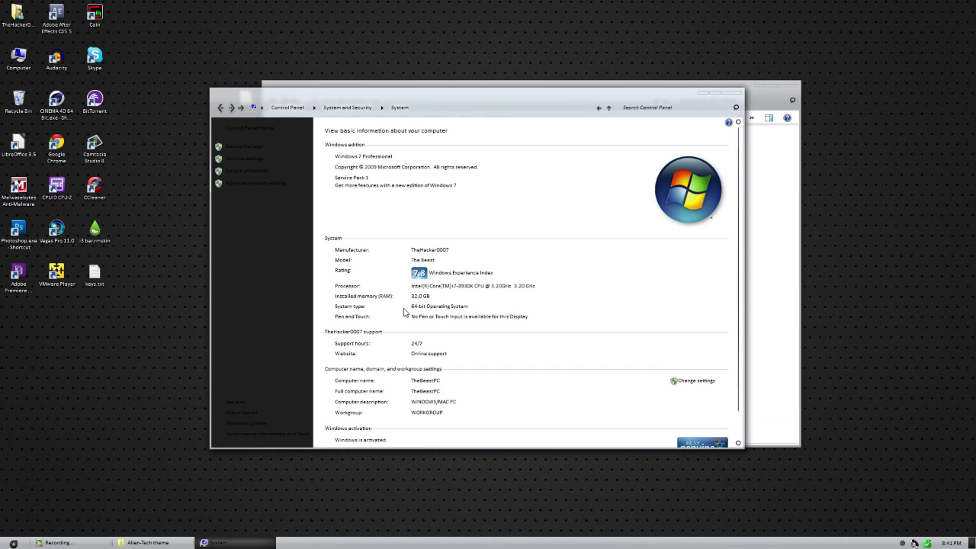
{"action": "left_click_drag", "start_coordinate": [453, 100], "coordinate": [305, 105]}
{"action": "left_click_drag", "start_coordinate": [666, 90], "coordinate": [773, 89]}
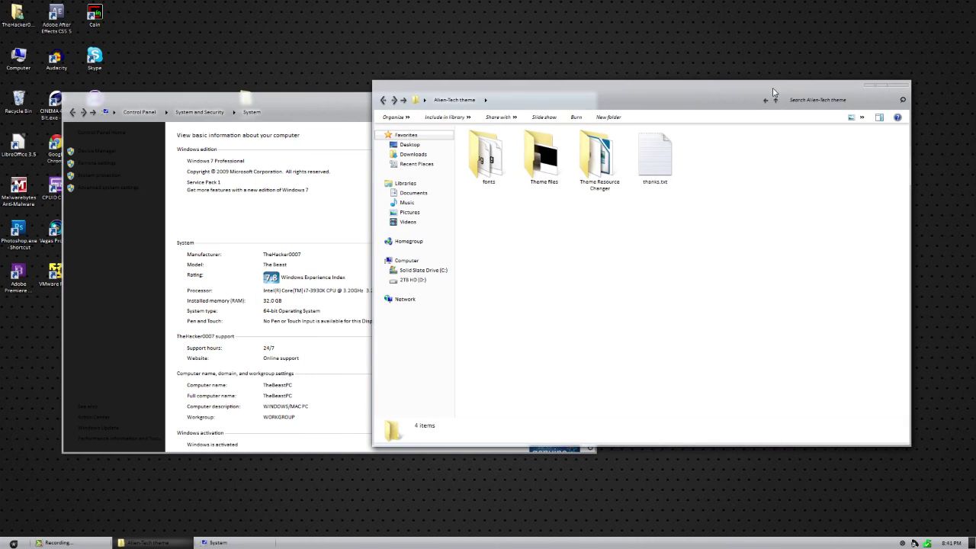
Enter the Theme Resource Changer folder, close the System window, and select its files
{"action": "double_click", "coordinate": [602, 160]}
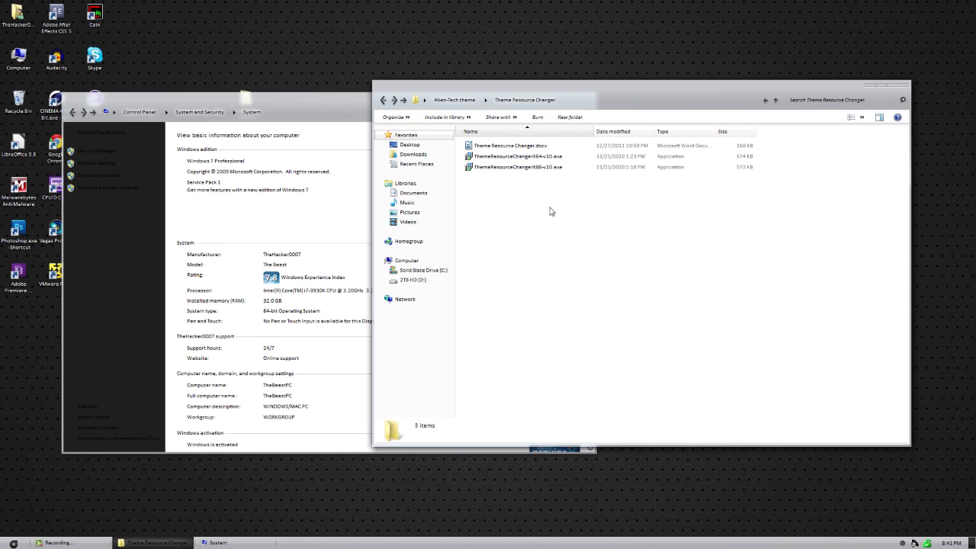
{"action": "left_click", "coordinate": [340, 100]}
{"action": "left_click", "coordinate": [579, 100]}
{"action": "left_click_drag", "start_coordinate": [704, 90], "coordinate": [538, 100]}
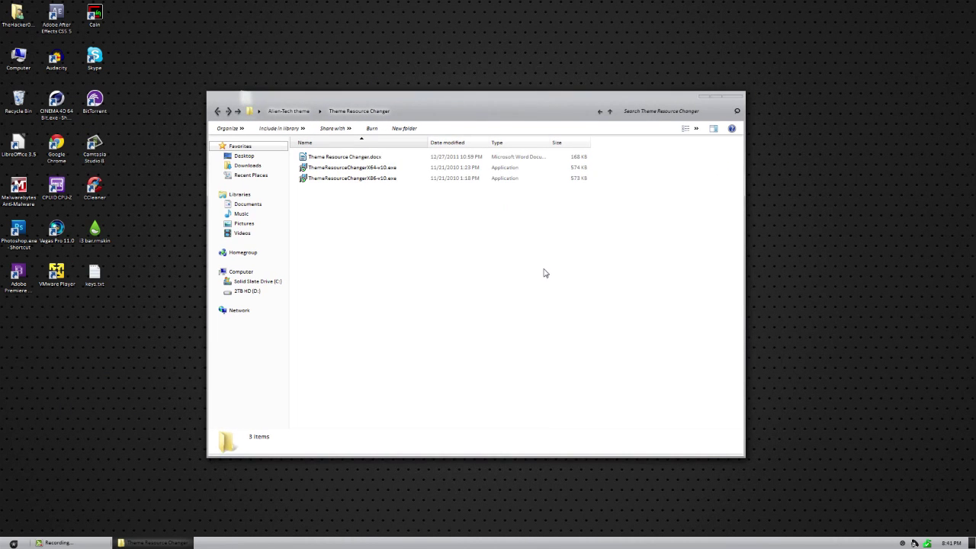
{"action": "left_click_drag", "start_coordinate": [494, 259], "coordinate": [414, 248]}
Run the 64-bit Theme Resource Changer, dismiss the already-installed notice, and return to Alien-Tech
{"action": "double_click", "coordinate": [373, 170]}
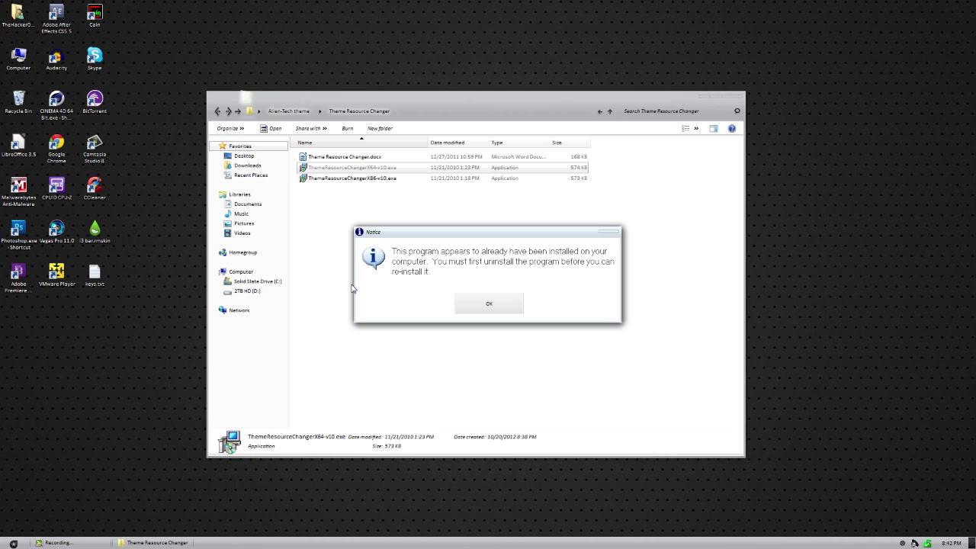
{"action": "left_click", "coordinate": [488, 314]}
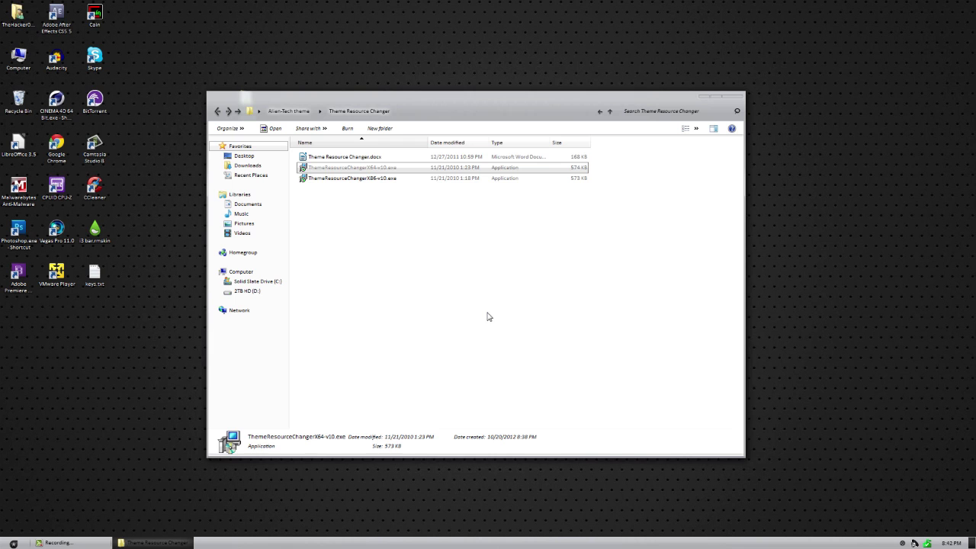
{"action": "left_click", "coordinate": [217, 112]}
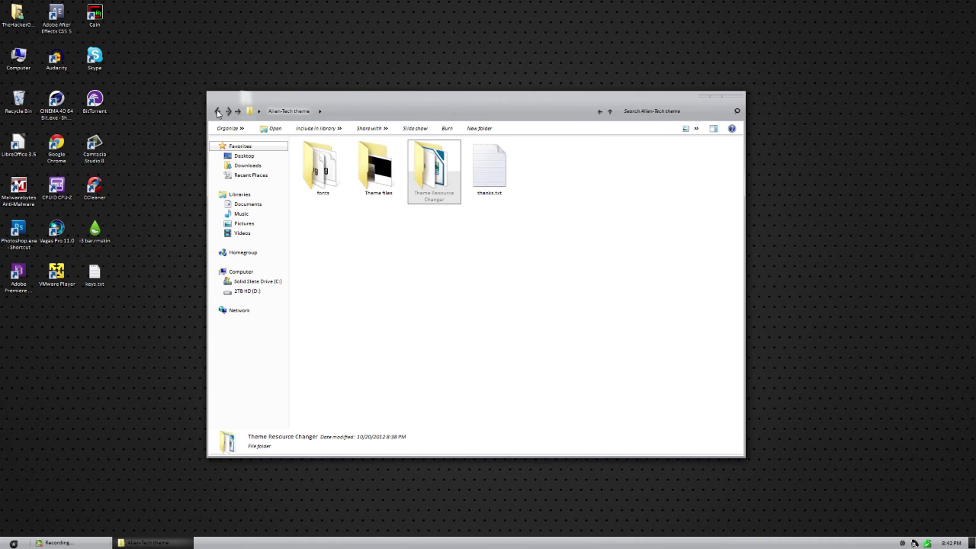
Snap the theme window right and open C:\Windows\Resources\Themes in a new window
{"action": "key", "text": "super+Right"}
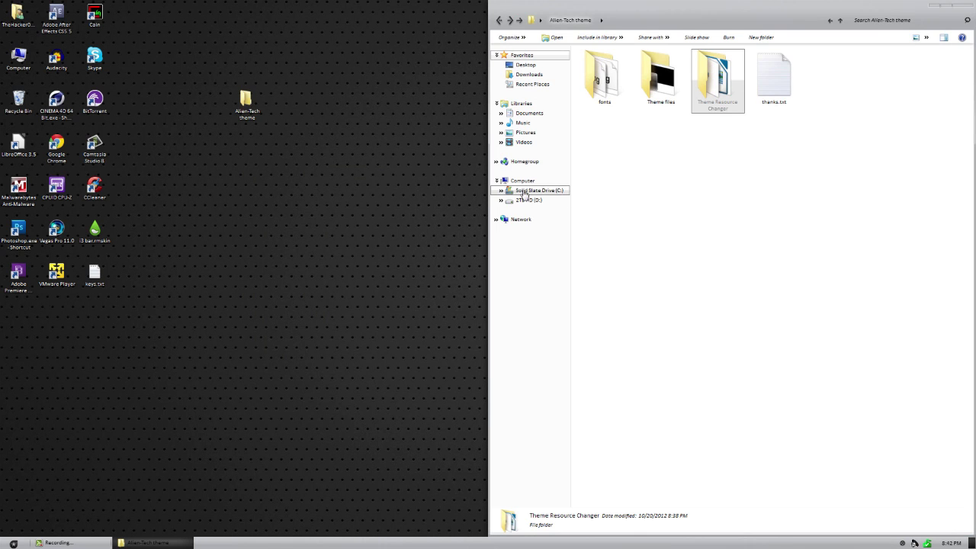
{"action": "right_click", "coordinate": [525, 194]}
{"action": "left_click", "coordinate": [557, 249]}
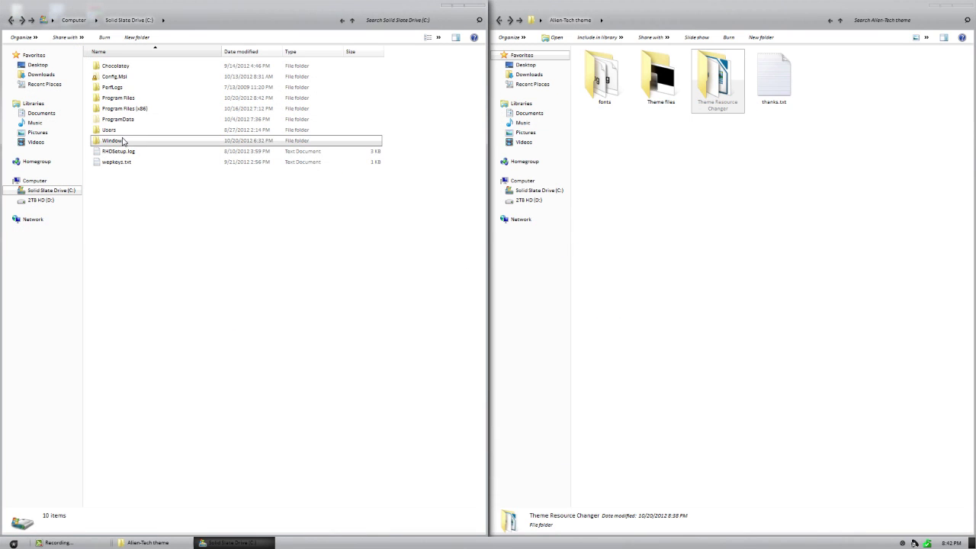
{"action": "double_click", "coordinate": [122, 141]}
{"action": "double_click", "coordinate": [114, 460]}
{"action": "left_click", "coordinate": [111, 89]}
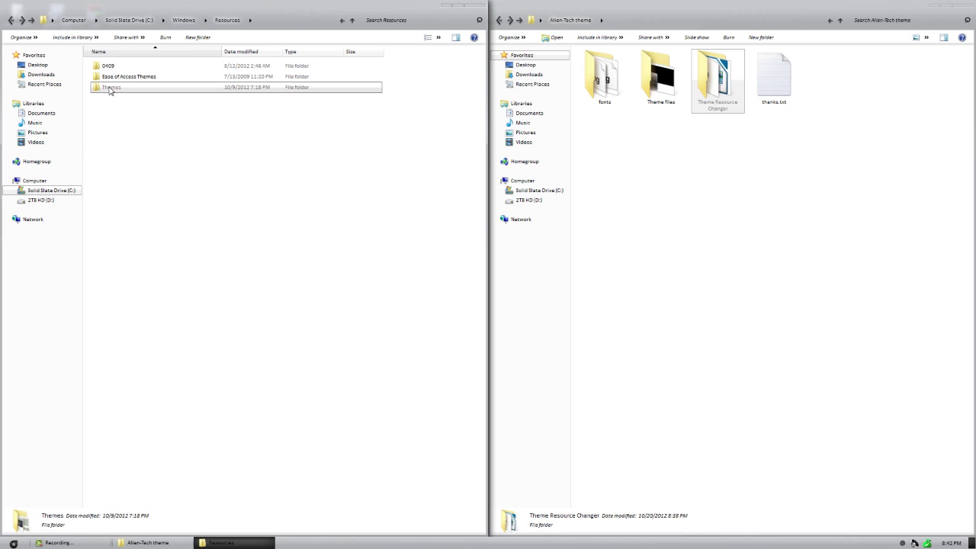
{"action": "double_click", "coordinate": [110, 90]}
Copy the Alien-Tech folder and Alien-Tech.theme from Theme files into Themes, then close that window
{"action": "left_click", "coordinate": [828, 261]}
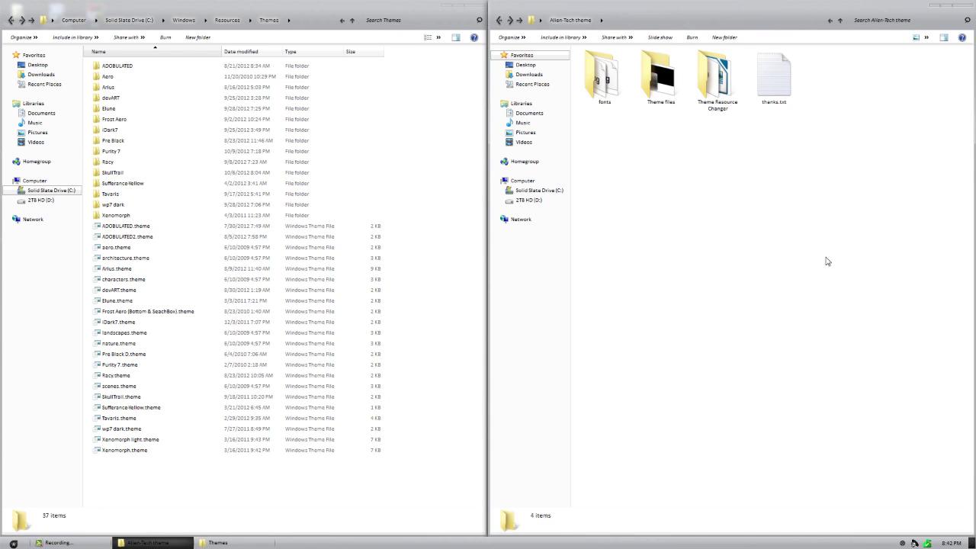
{"action": "double_click", "coordinate": [661, 95]}
{"action": "left_click_drag", "start_coordinate": [672, 156], "coordinate": [627, 67]}
{"action": "left_click", "coordinate": [625, 77]}
{"action": "left_click_drag", "start_coordinate": [652, 108], "coordinate": [630, 70]}
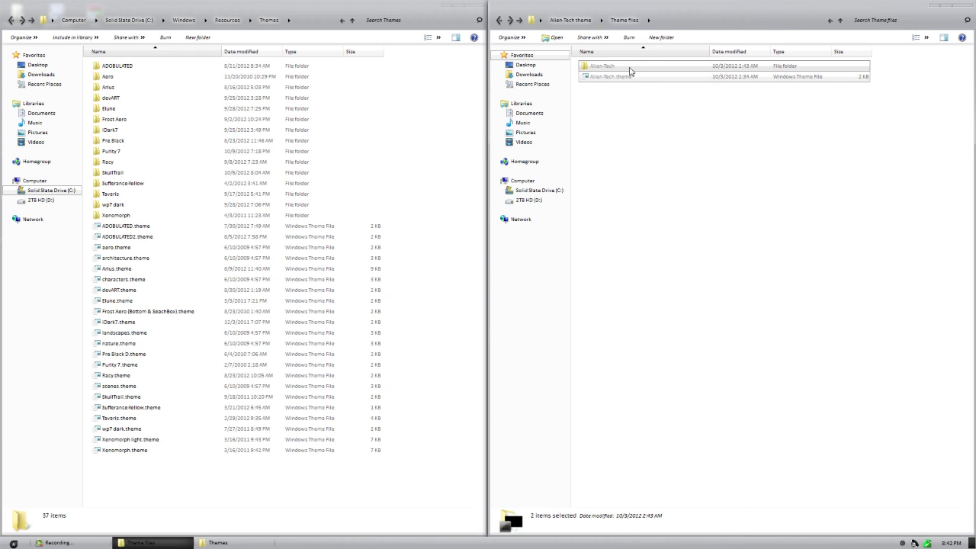
{"action": "right_click", "coordinate": [630, 71]}
{"action": "left_click", "coordinate": [641, 229]}
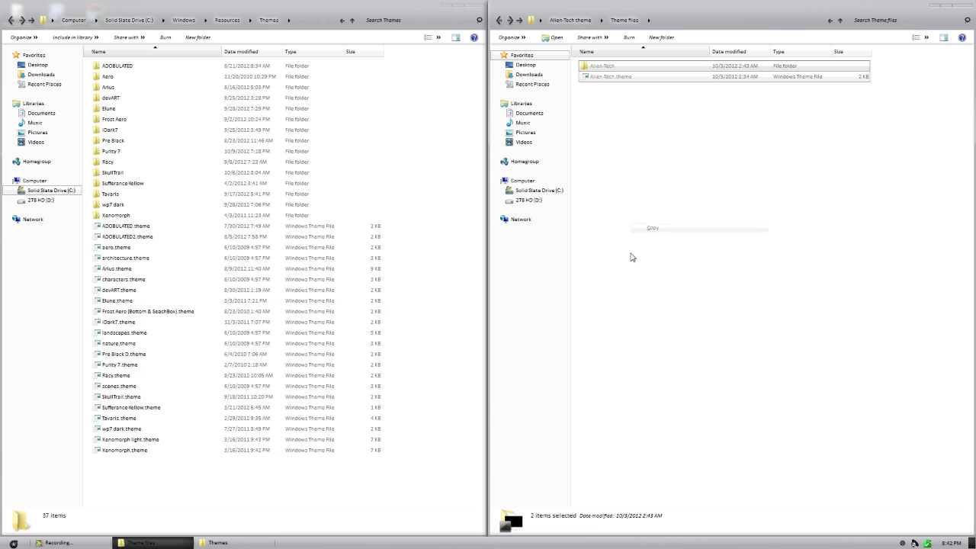
{"action": "right_click", "coordinate": [242, 497]}
{"action": "left_click", "coordinate": [270, 424]}
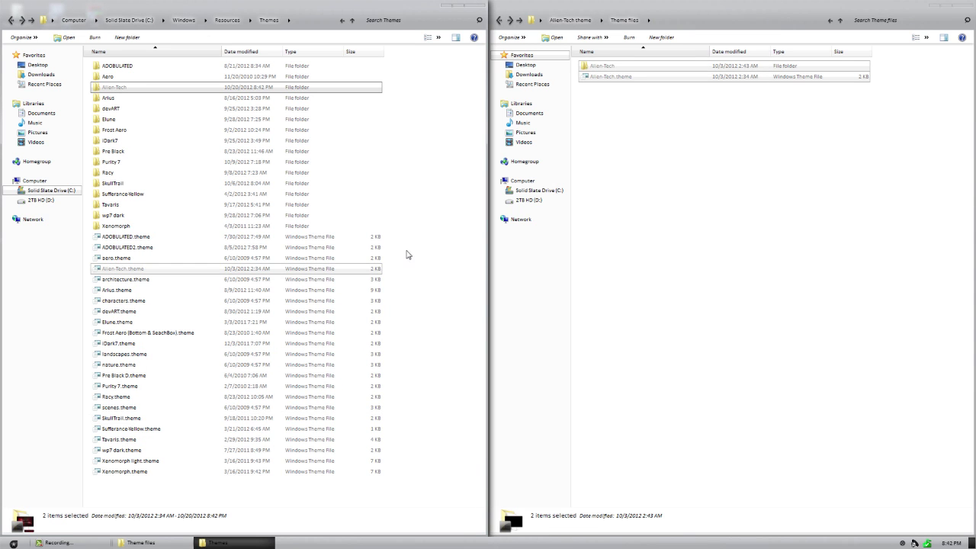
{"action": "left_click", "coordinate": [473, 6]}
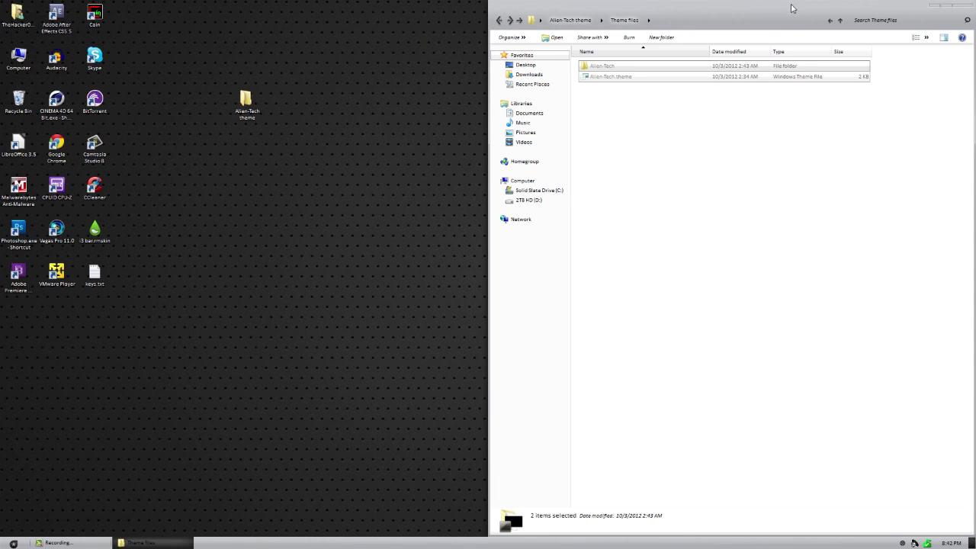
Close the Theme files window and choose Alien-Tech under Installed Themes in Personalization
{"action": "left_click_drag", "start_coordinate": [792, 8], "coordinate": [599, 68]}
{"action": "left_click", "coordinate": [772, 69]}
{"action": "right_click", "coordinate": [408, 208]}
{"action": "left_click", "coordinate": [439, 342]}
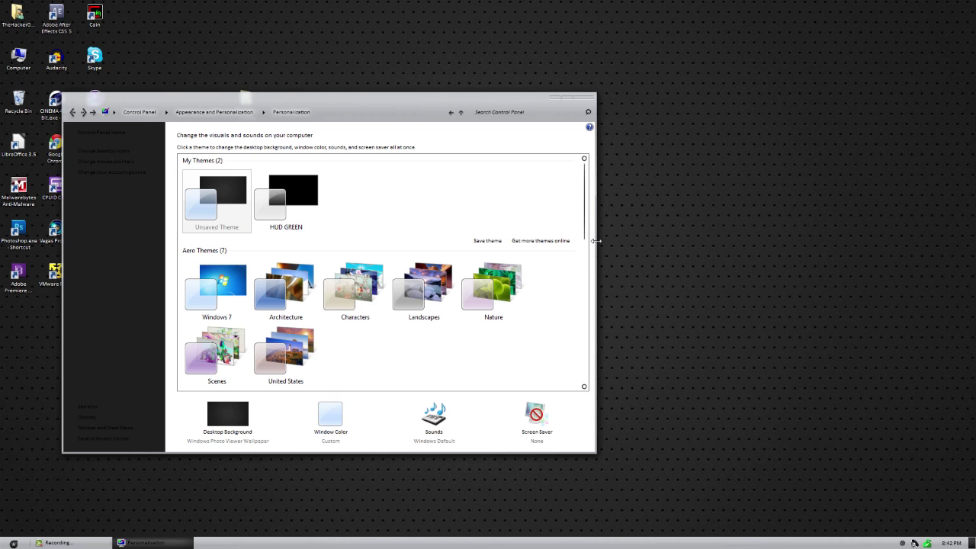
{"action": "left_click_drag", "start_coordinate": [590, 189], "coordinate": [586, 284]}
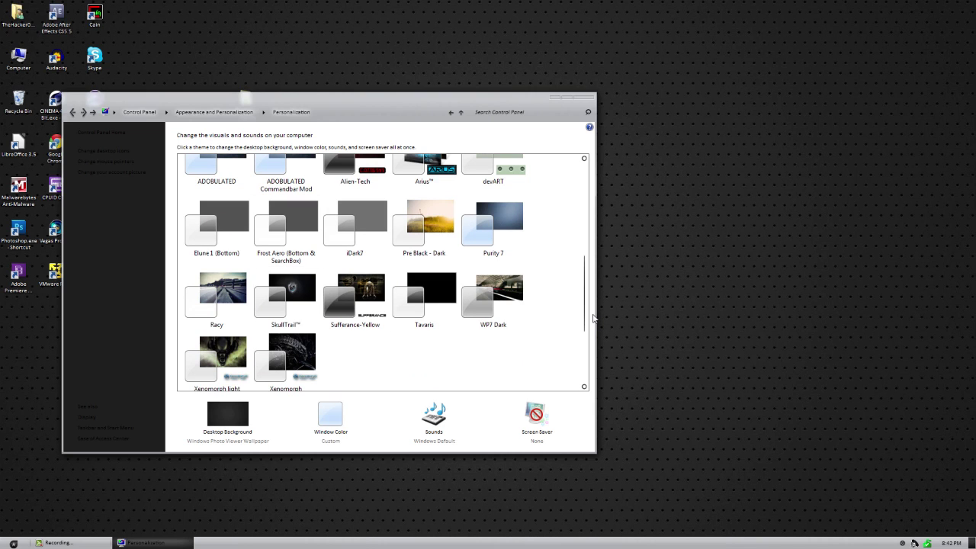
{"action": "left_click_drag", "start_coordinate": [591, 302], "coordinate": [590, 277]}
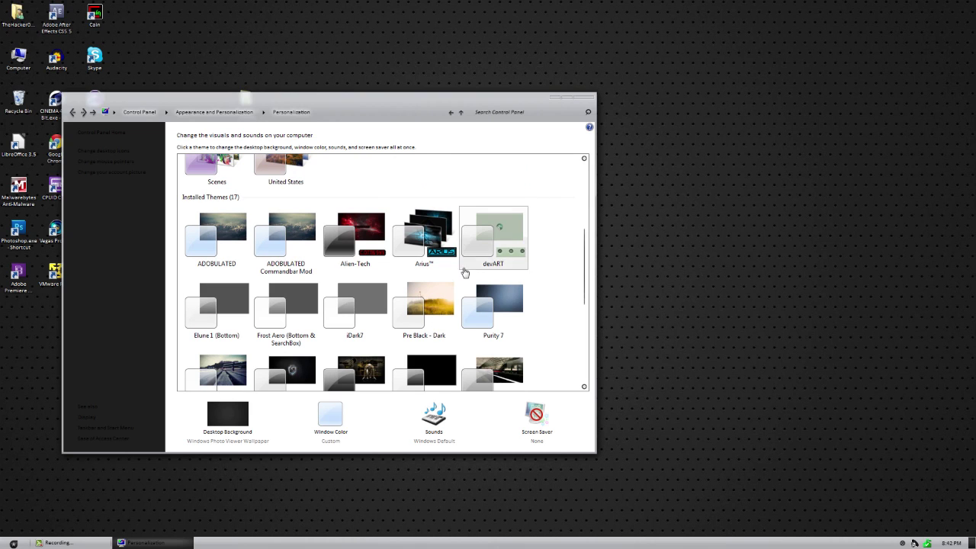
{"action": "left_click", "coordinate": [371, 244]}
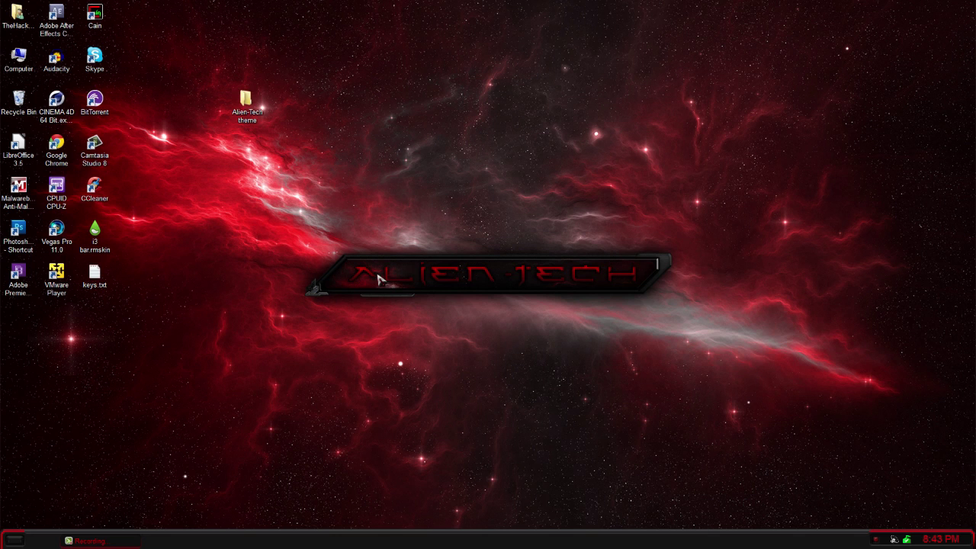
Open and dismiss the restyled clock and calendar, then show the red Alien-Tech Start menu
{"action": "left_click", "coordinate": [948, 537]}
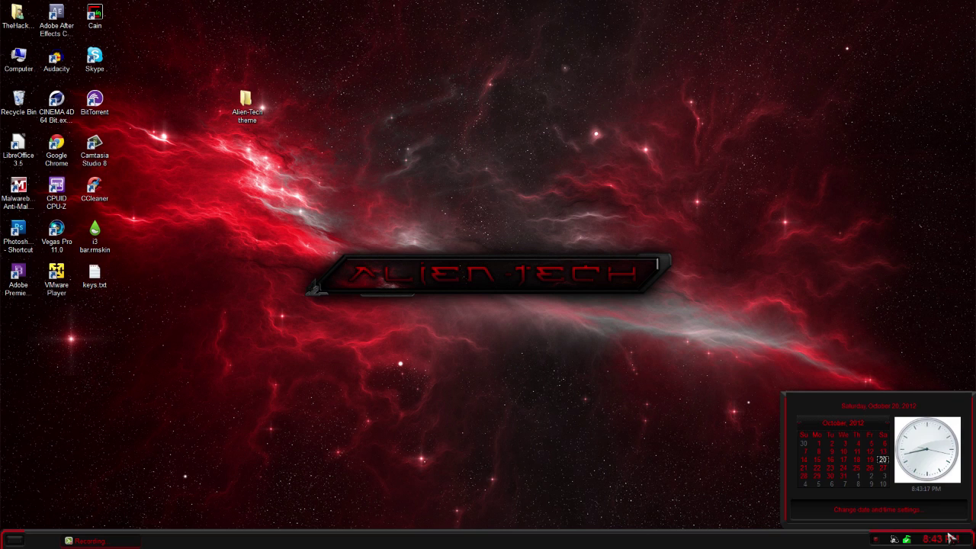
{"action": "left_click", "coordinate": [614, 354]}
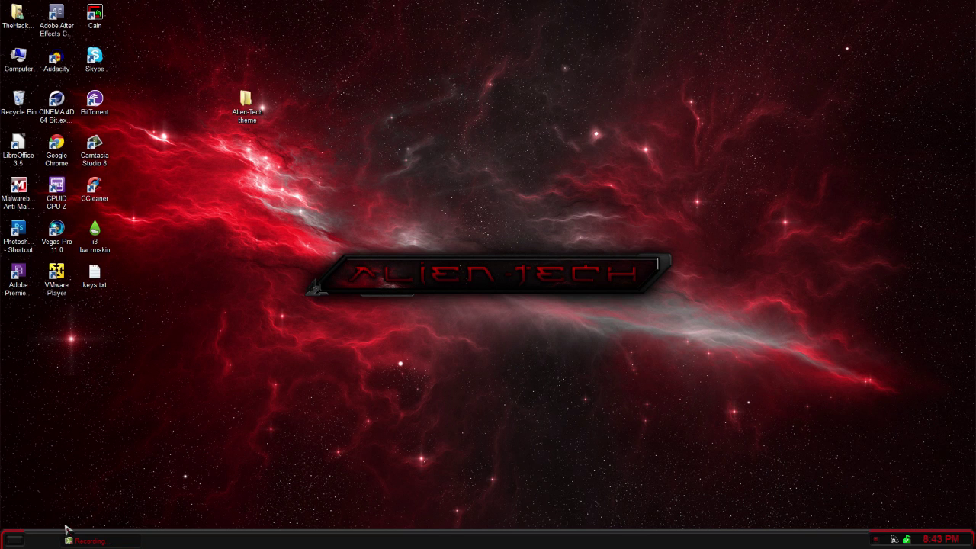
{"action": "left_click", "coordinate": [16, 541]}
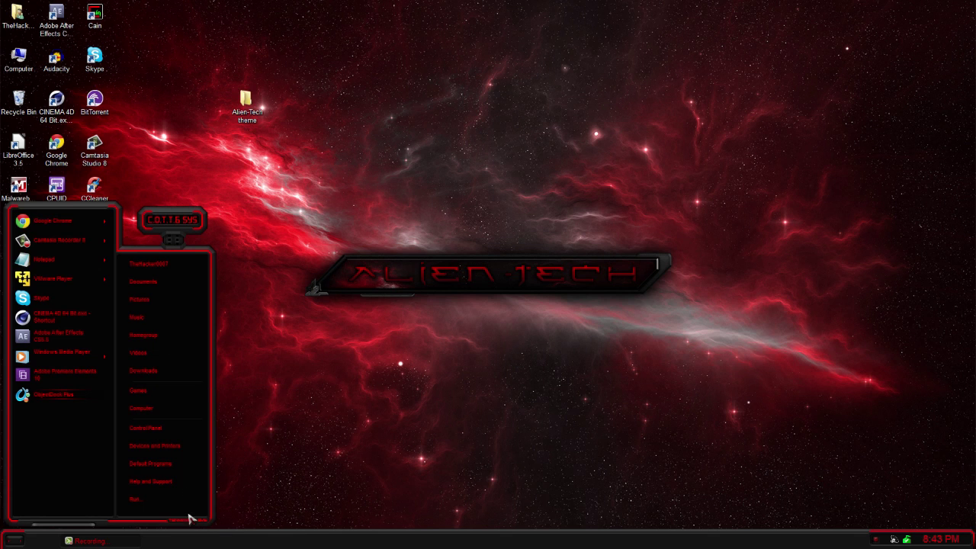
Open Documents from Start and browse the Anti-virus and Rainmeter folders, returning to the list
{"action": "mouse_move", "coordinate": [199, 526]}
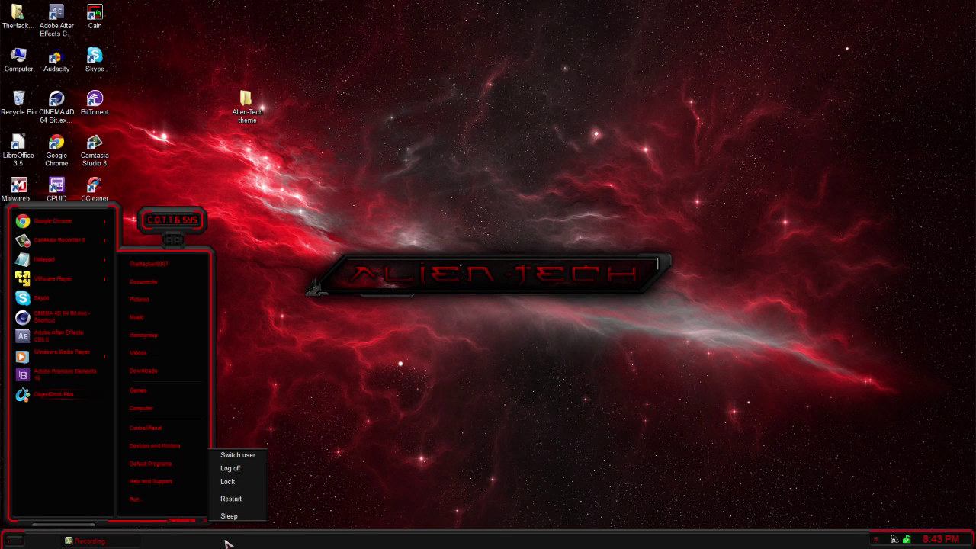
{"action": "left_click", "coordinate": [145, 283]}
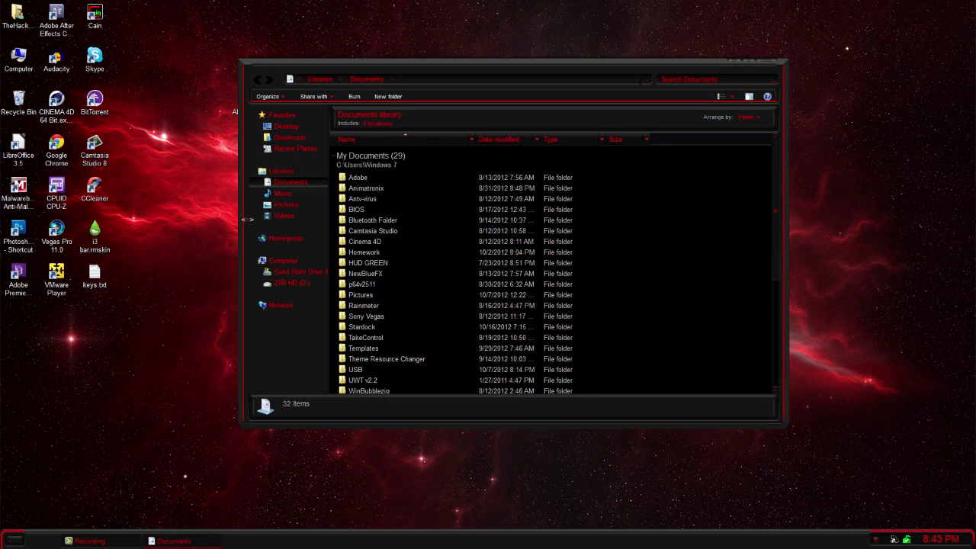
{"action": "double_click", "coordinate": [356, 197]}
{"action": "left_click", "coordinate": [259, 81]}
{"action": "left_click", "coordinate": [269, 80]}
{"action": "left_click", "coordinate": [257, 79]}
{"action": "double_click", "coordinate": [411, 306]}
{"action": "left_click", "coordinate": [256, 80]}
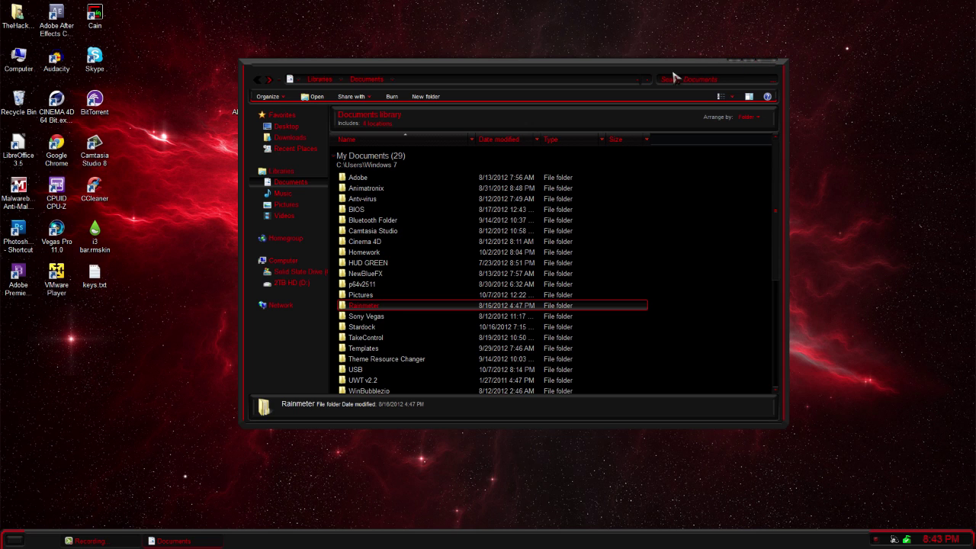
{"action": "left_click", "coordinate": [766, 62]}
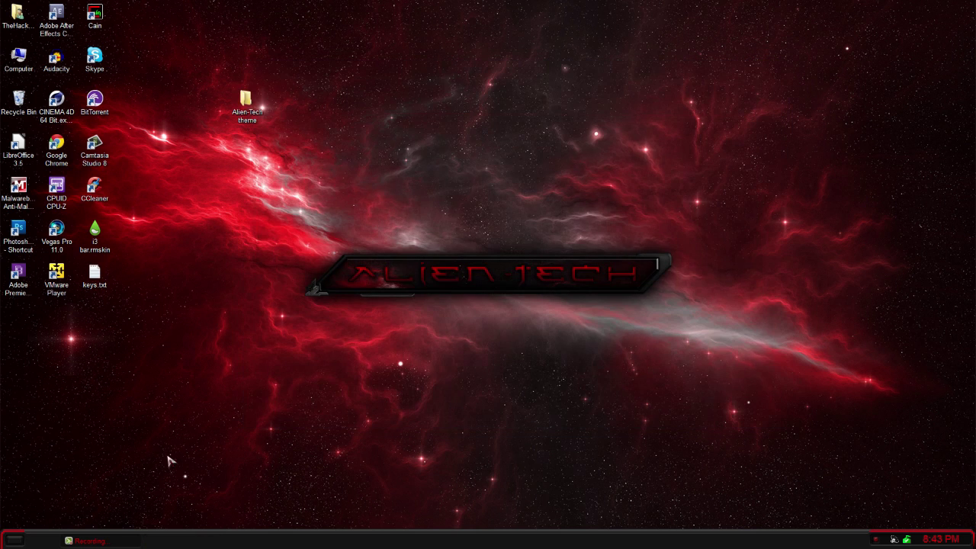
{"action": "left_click", "coordinate": [10, 540]}
{"action": "right_click", "coordinate": [147, 414]}
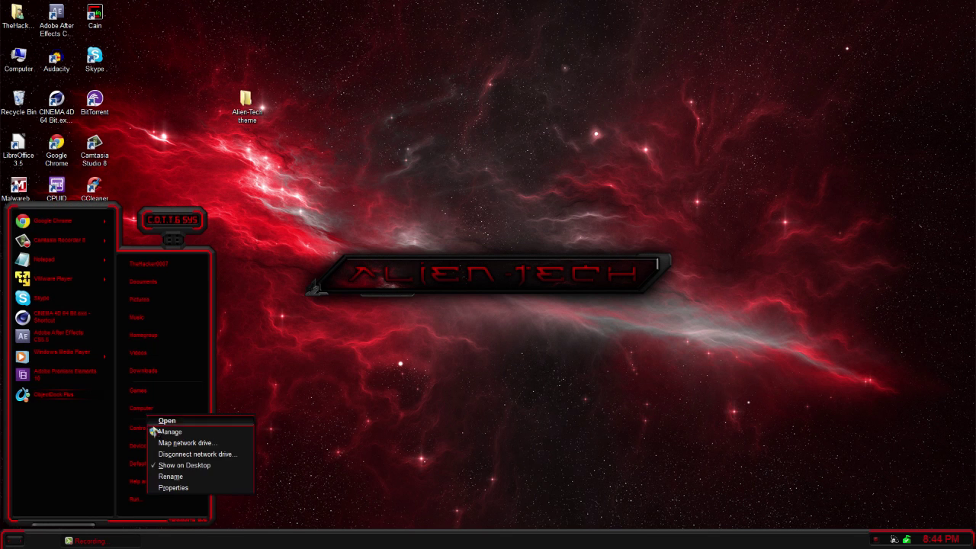
{"action": "left_click", "coordinate": [174, 487]}
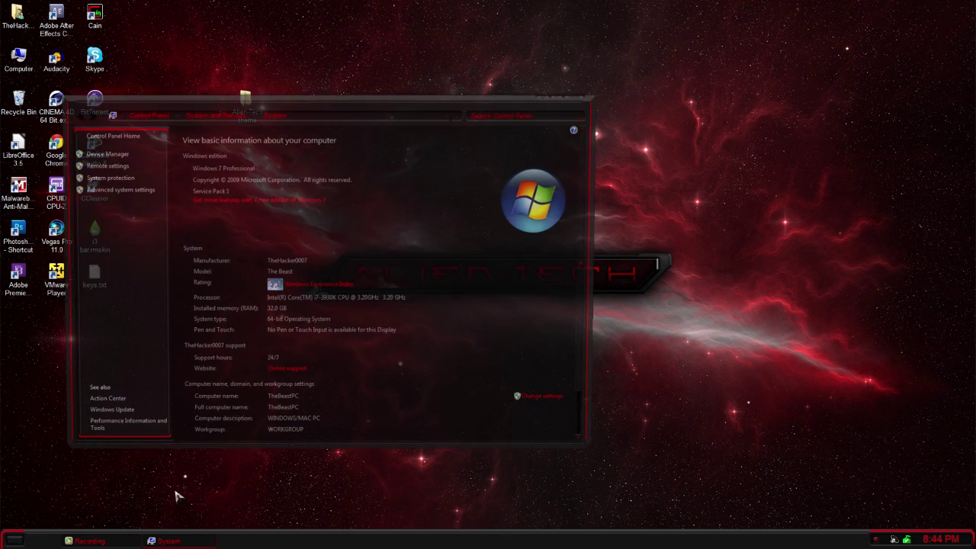
{"action": "scroll", "coordinate": [593, 251], "scroll_direction": "down", "scroll_amount": 3}
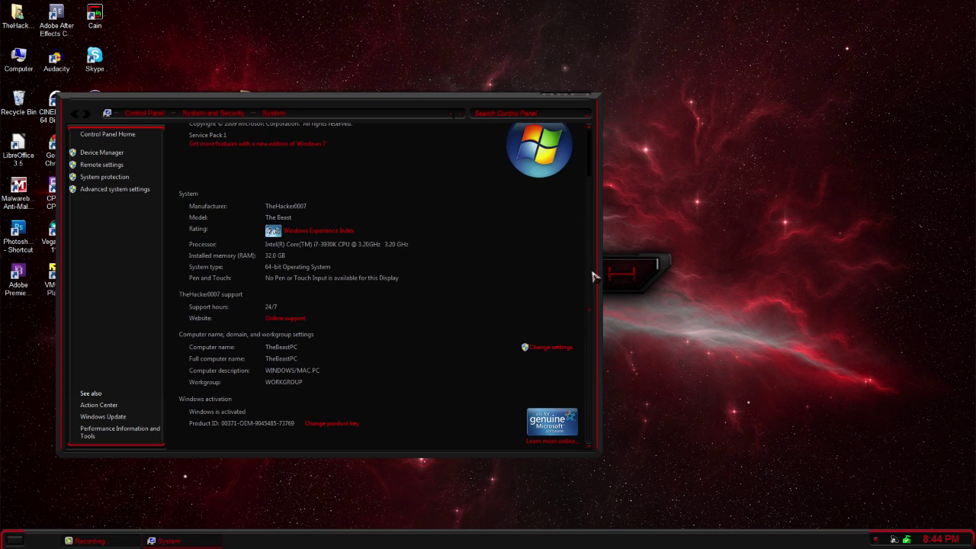
{"action": "scroll", "coordinate": [593, 272], "scroll_direction": "up", "scroll_amount": 3}
{"action": "left_click_drag", "start_coordinate": [472, 105], "coordinate": [629, 88]}
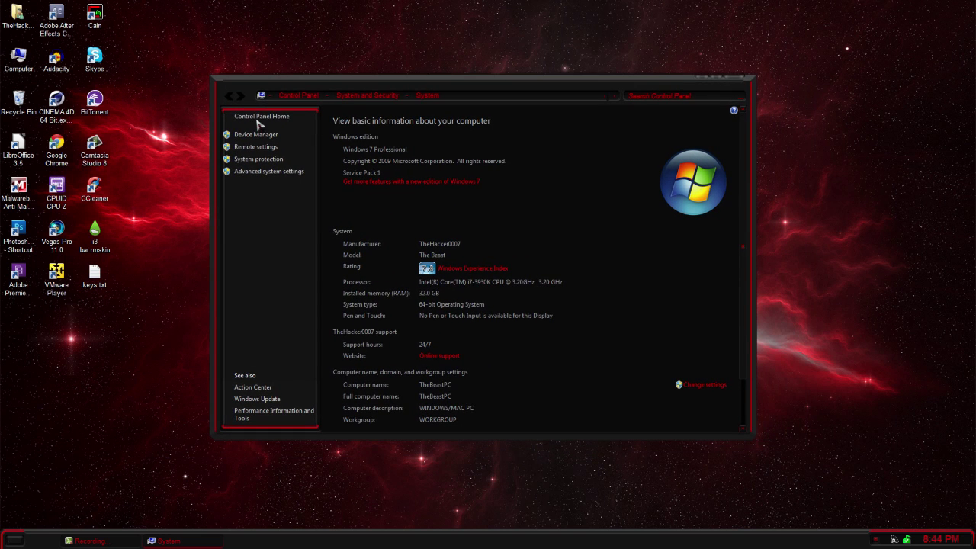
{"action": "left_click", "coordinate": [730, 81]}
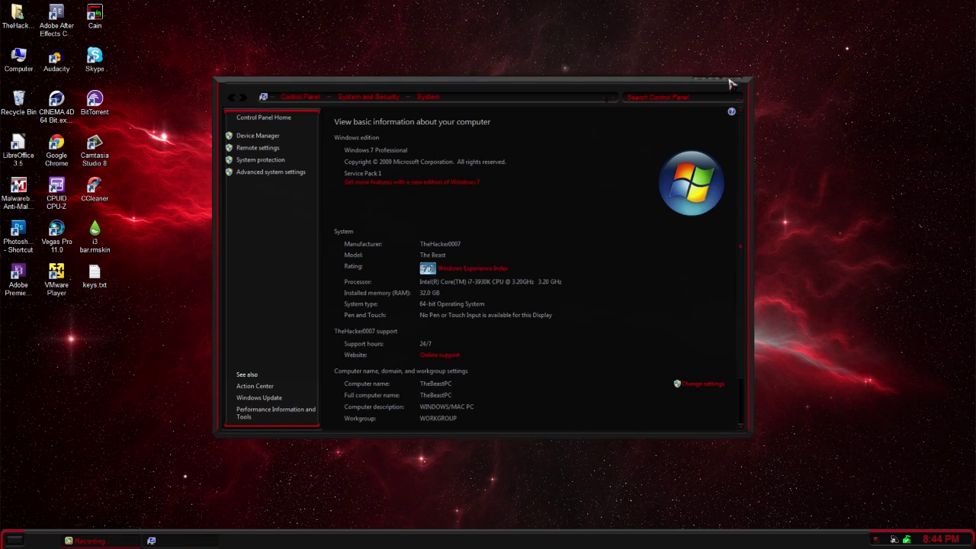